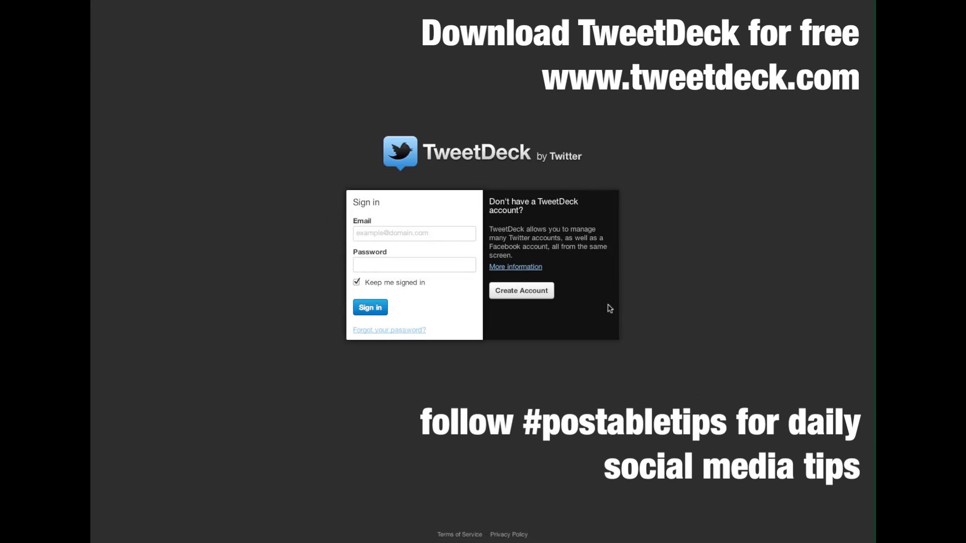
pyautogui.click(396, 231)
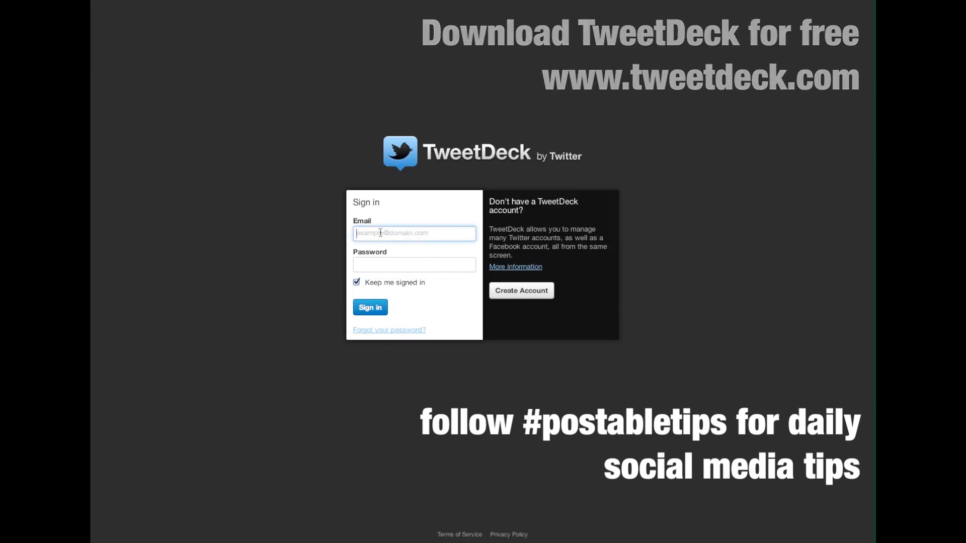
pyautogui.click(565, 210)
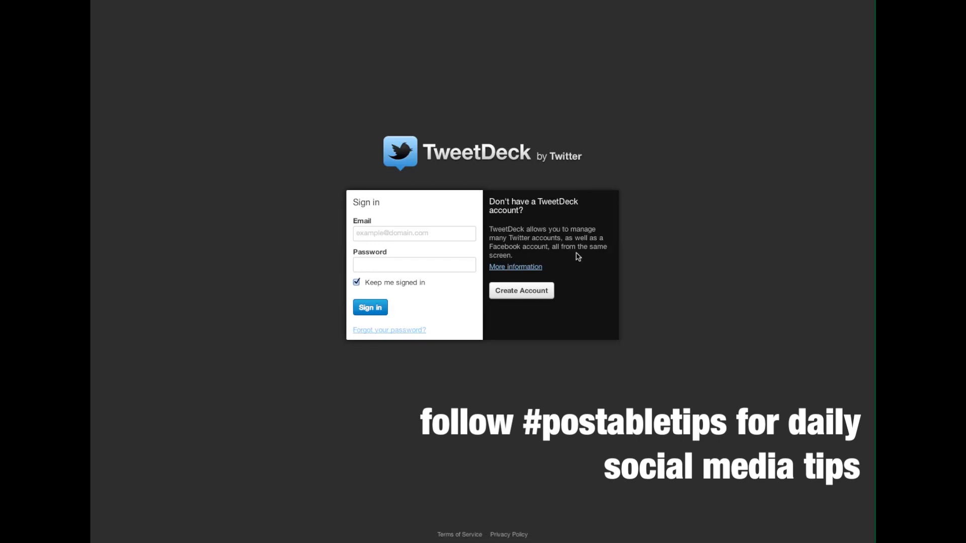
# - Sign up for a new TweetDeck account with the account e-mail and a confirmed password
pyautogui.click(526, 292)
pyautogui.click(442, 219)
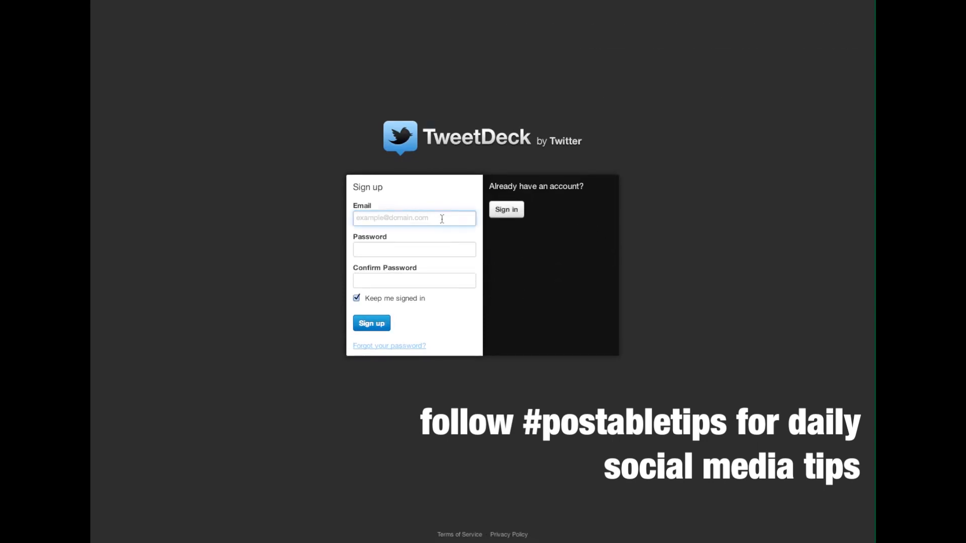
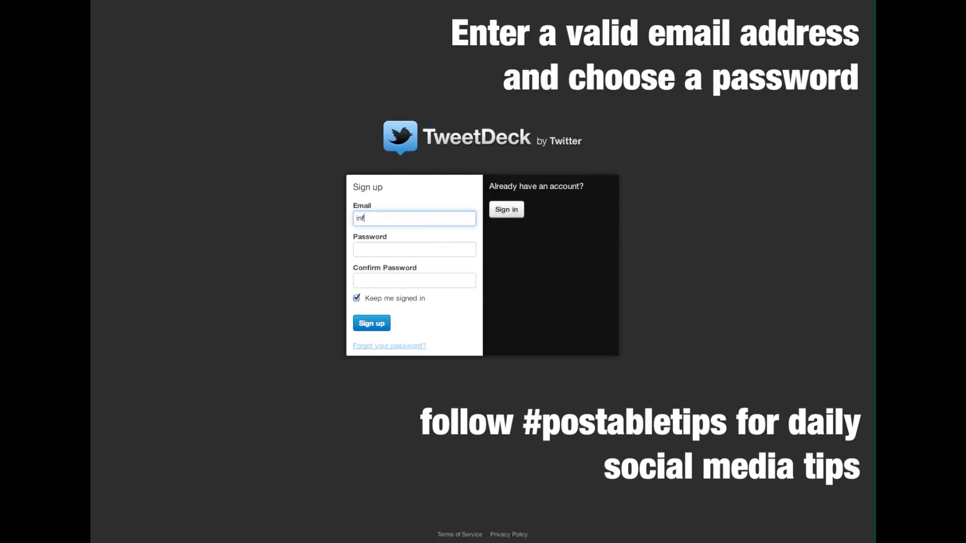
pyautogui.press('Tab')
pyautogui.write('••••••••••')
pyautogui.press('Tab')
pyautogui.write('••••••••••')
pyautogui.press('Return')
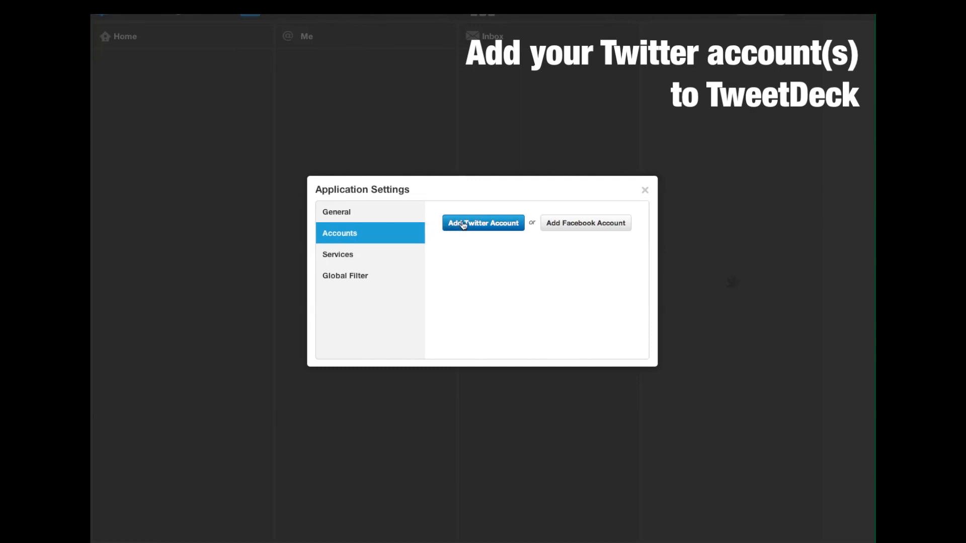
# - Start adding a Twitter account and review the permissions TweetDeck requests
pyautogui.click(488, 227)
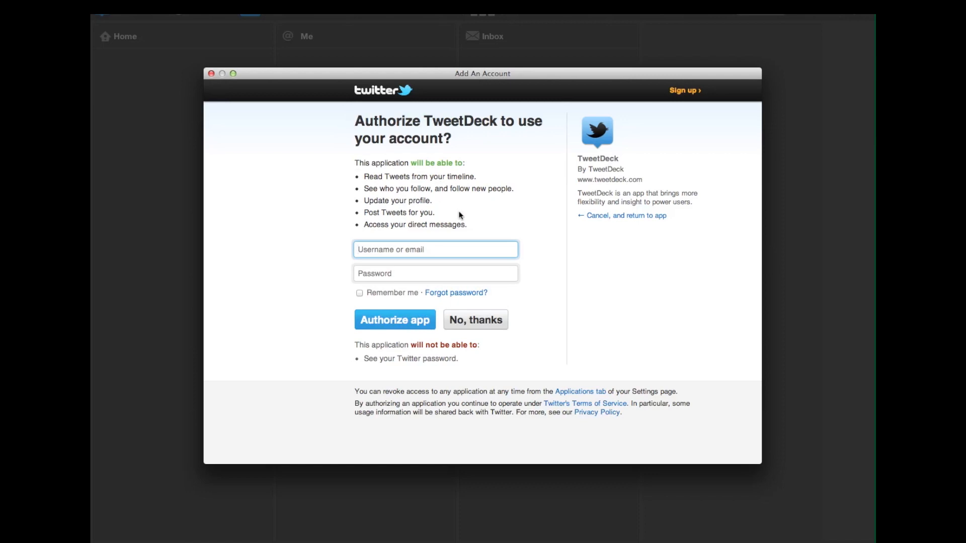
pyautogui.moveTo(468, 226); pyautogui.dragTo(347, 163)
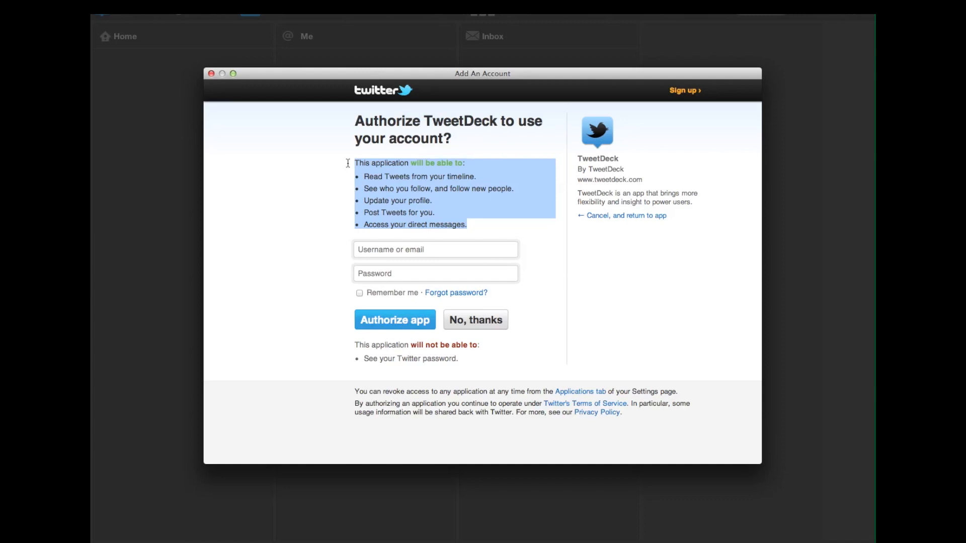
pyautogui.moveTo(348, 164); pyautogui.dragTo(479, 224)
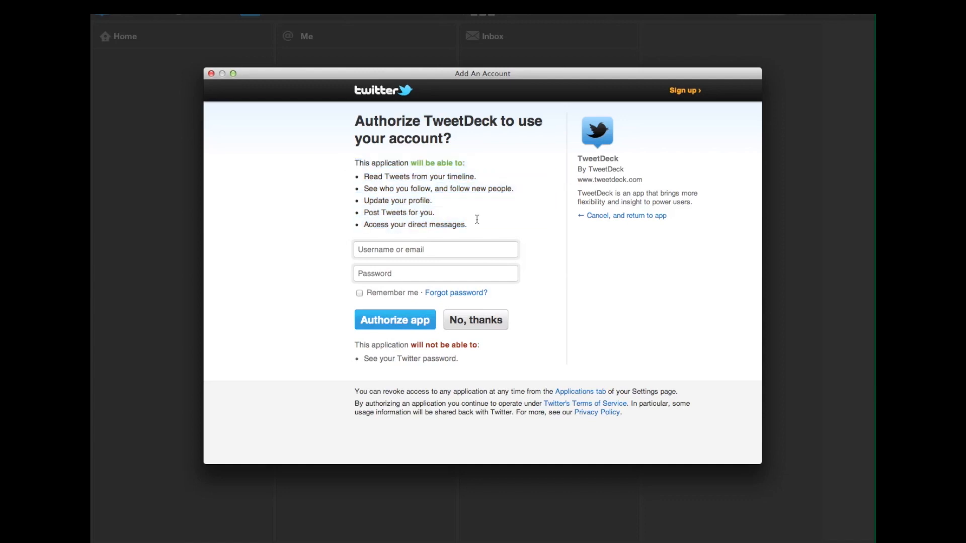
# - Enter the Twitter username and password, tick Remember me, and authorize TweetDeck
pyautogui.click(466, 250)
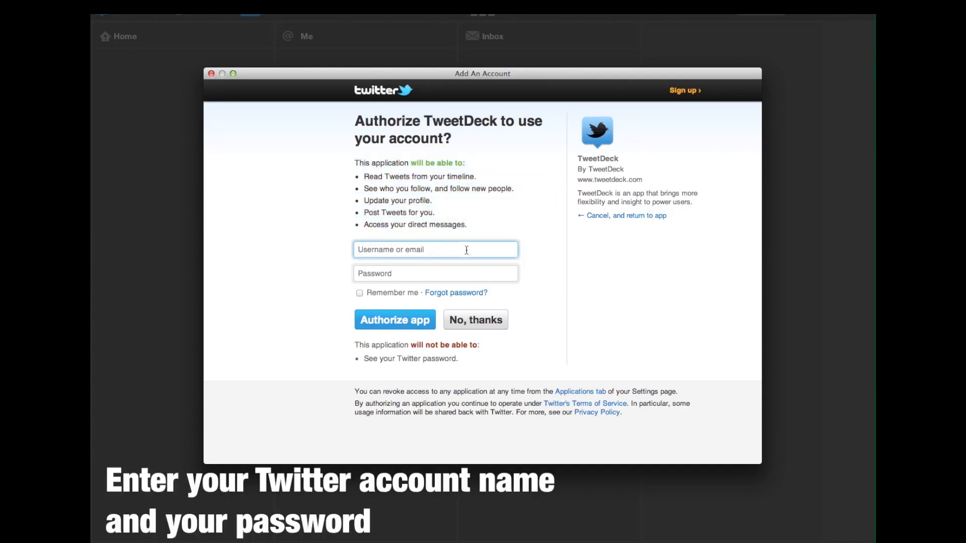
pyautogui.write('postableItd')
pyautogui.press('Tab')
pyautogui.write('•••••')
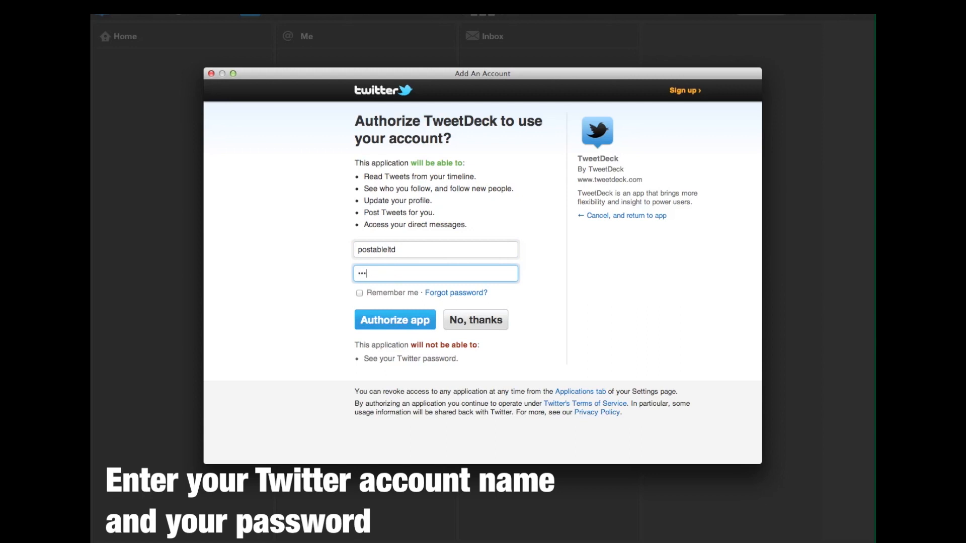
pyautogui.write('••••')
pyautogui.click(359, 292)
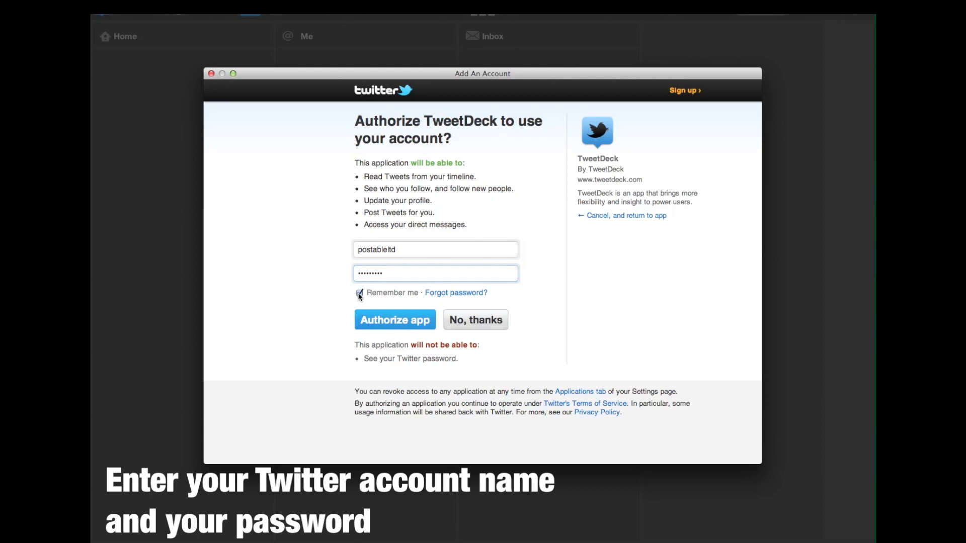
pyautogui.click(396, 320)
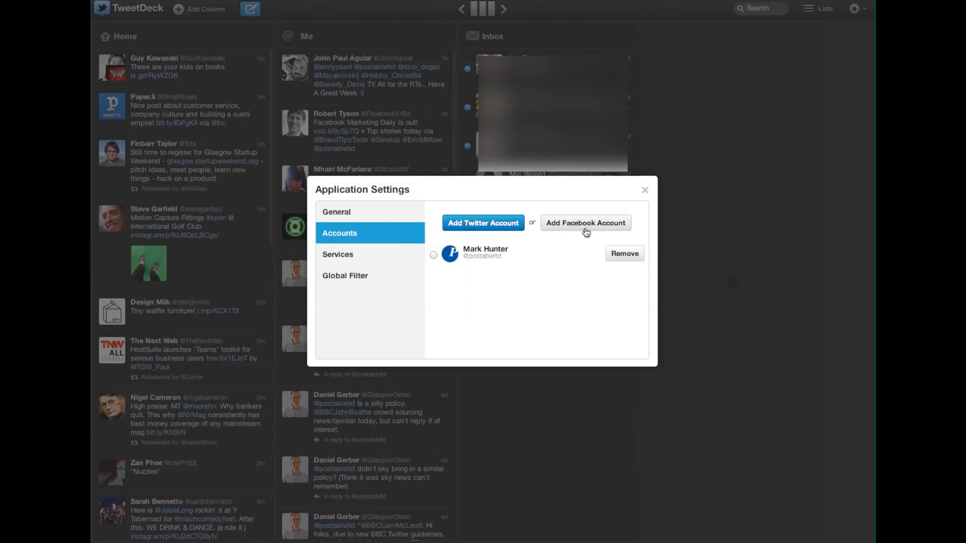
# - Make the linked Twitter account the default account in Application Settings
pyautogui.click(433, 256)
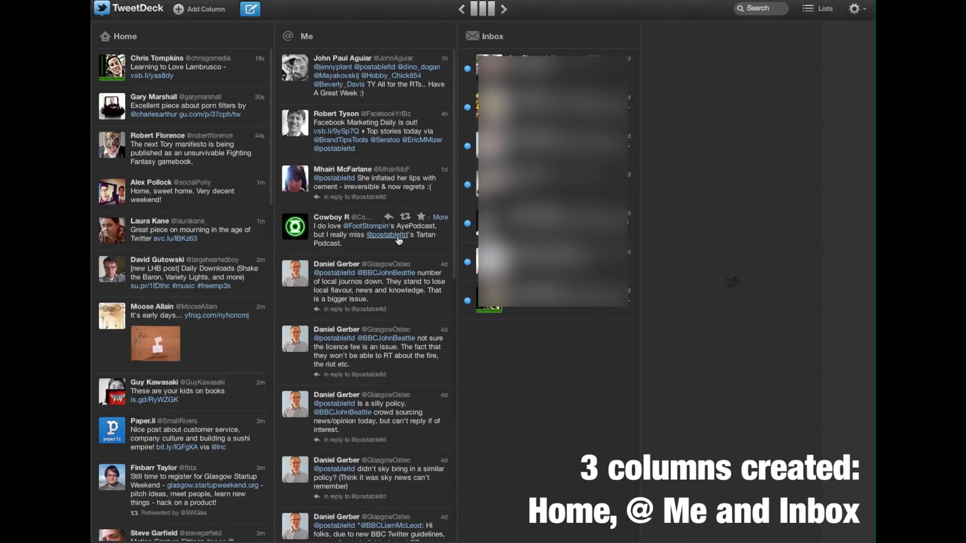
pyautogui.scroll(-5, 402, 252)
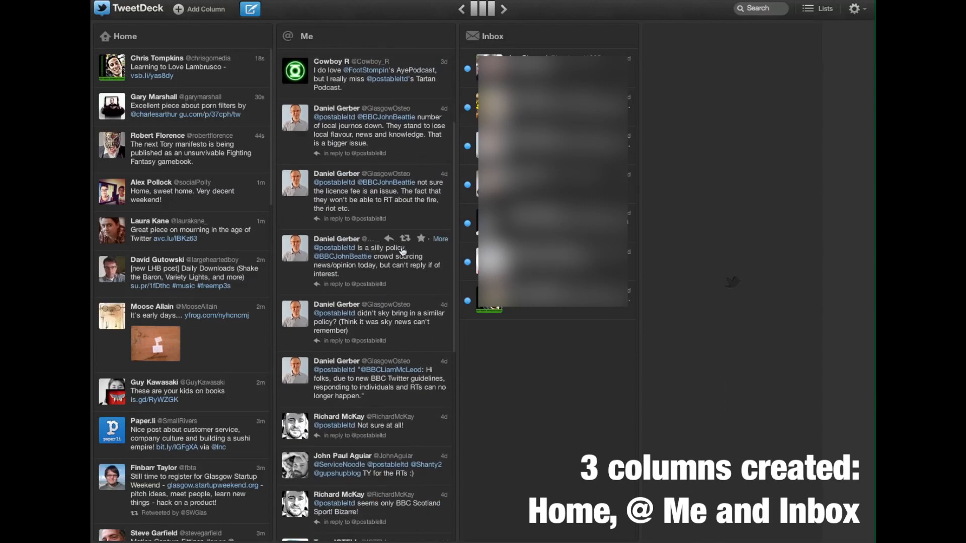
pyautogui.scroll(5, 402, 251)
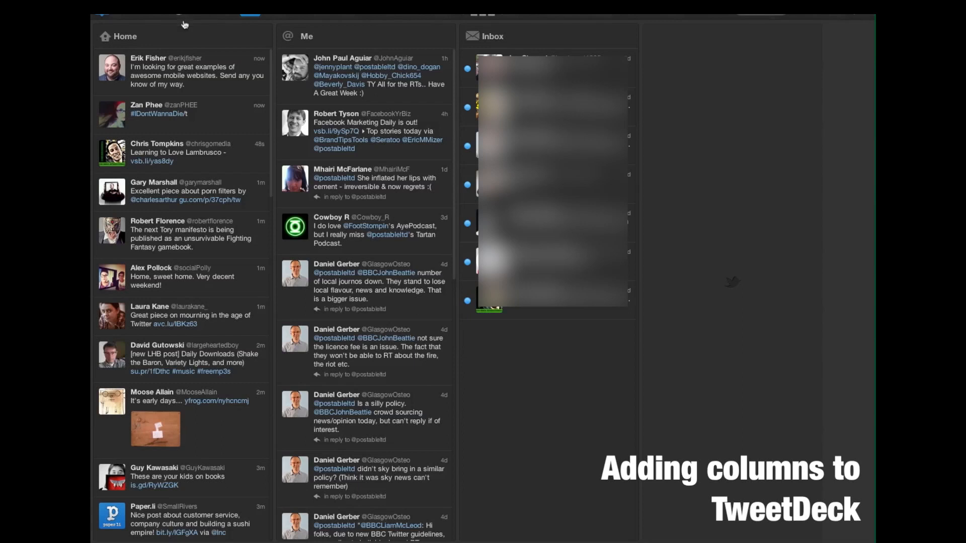
# - Begin a new Search column and place the cursor in its empty query box
pyautogui.click(182, 10)
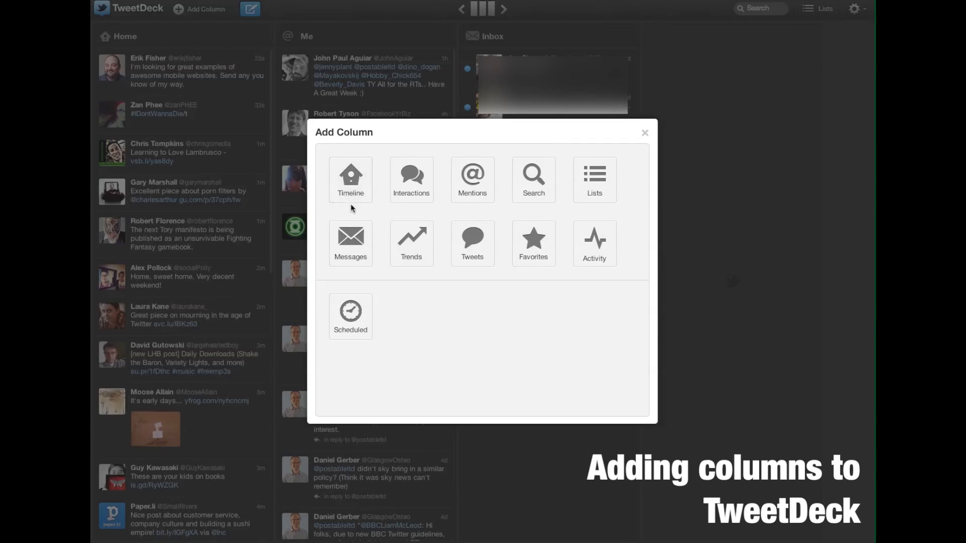
pyautogui.click(534, 179)
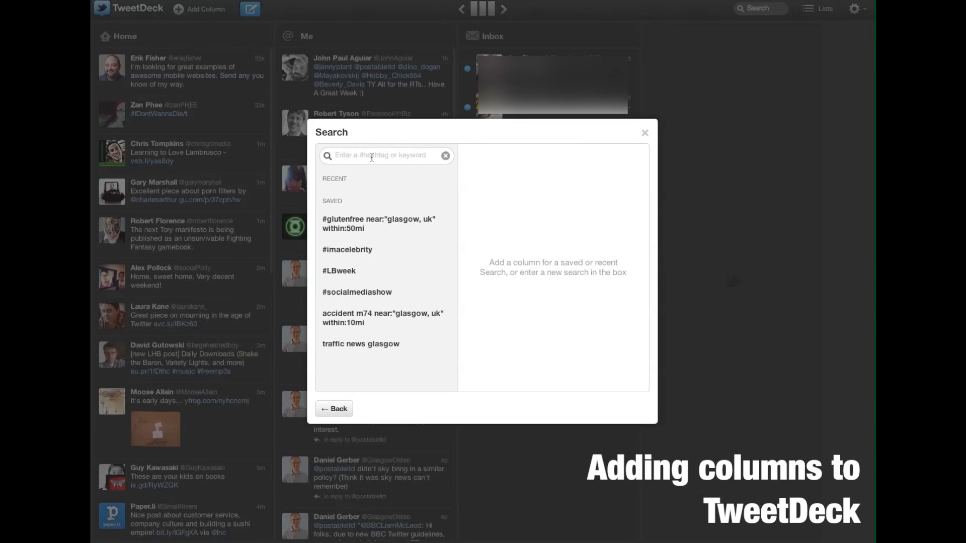
pyautogui.click(403, 159)
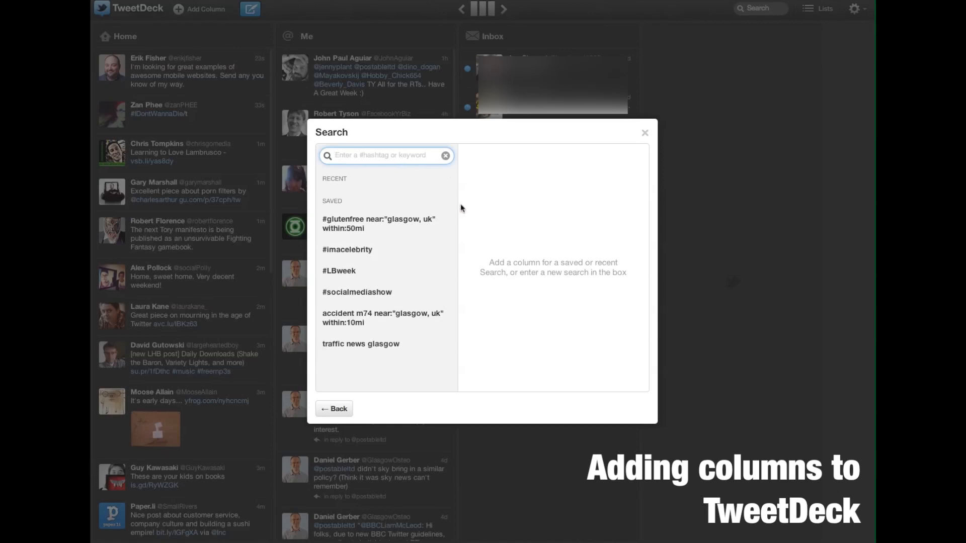
# - Search for "twitter tips" and scroll through the matching tweets
pyautogui.write('"twitter tips')
pyautogui.press('Return')
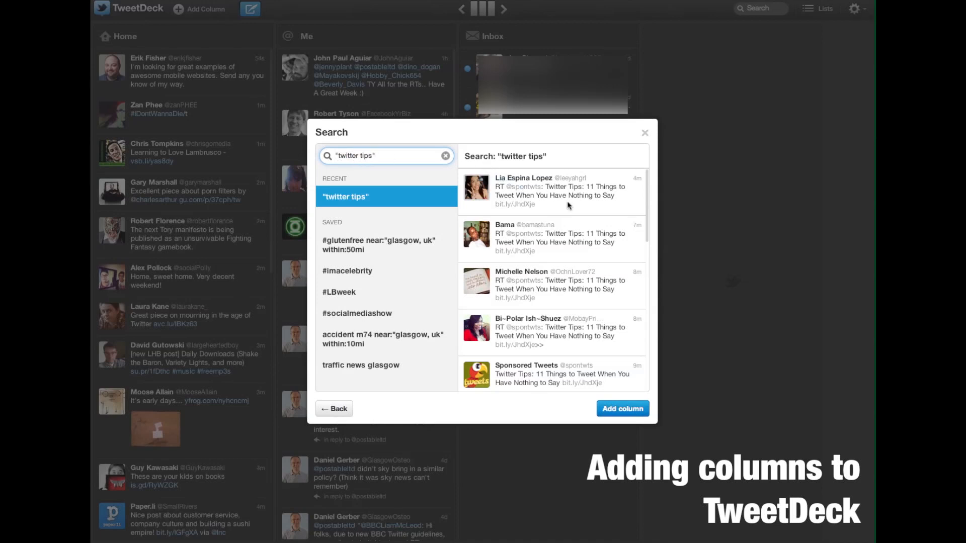
pyautogui.scroll(-5, 575, 265)
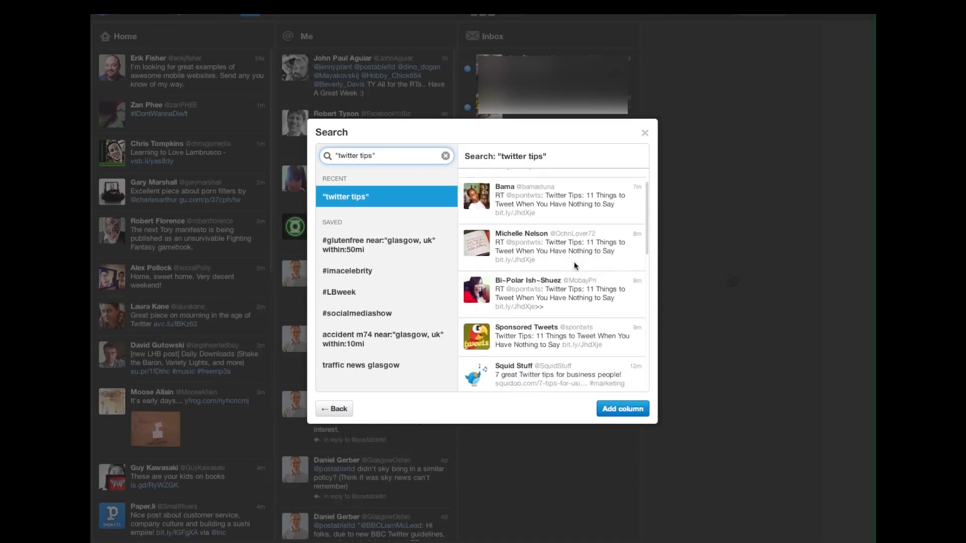
pyautogui.scroll(-3, 575, 265)
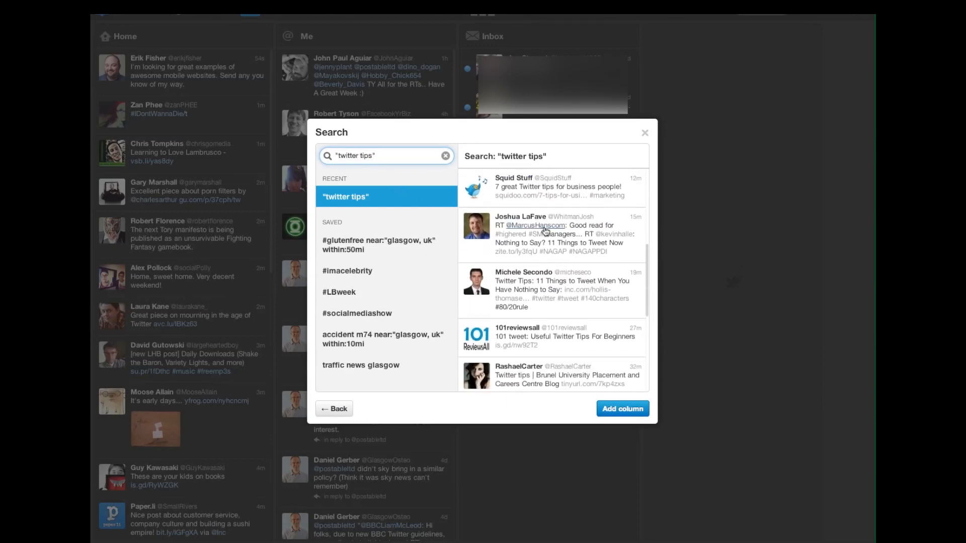
pyautogui.scroll(-1, 545, 230)
pyautogui.scroll(-2, 544, 226)
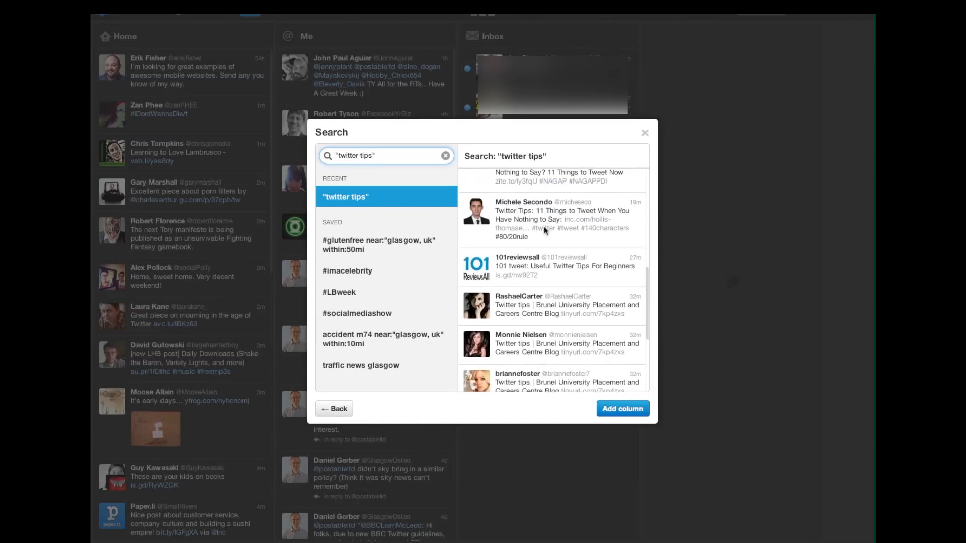
pyautogui.scroll(-2, 545, 226)
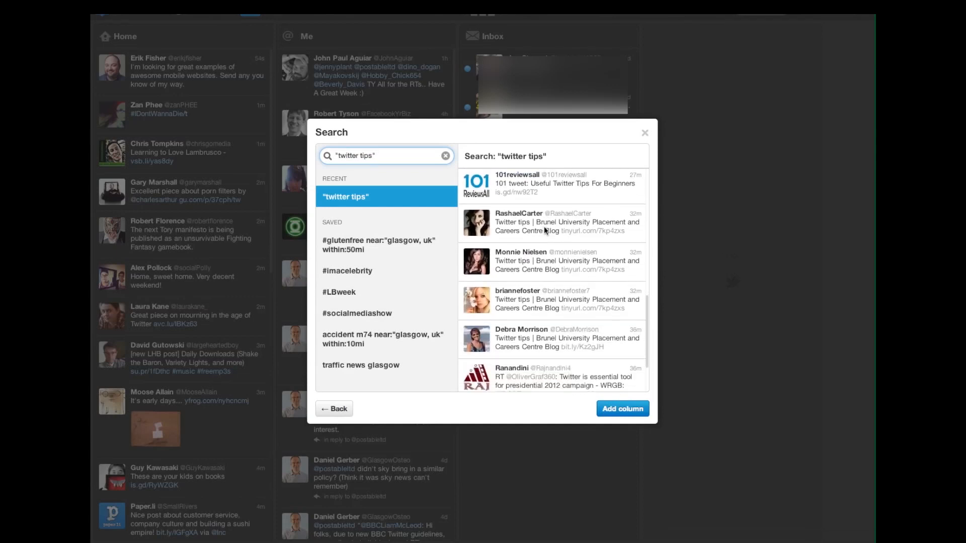
pyautogui.scroll(10, 544, 226)
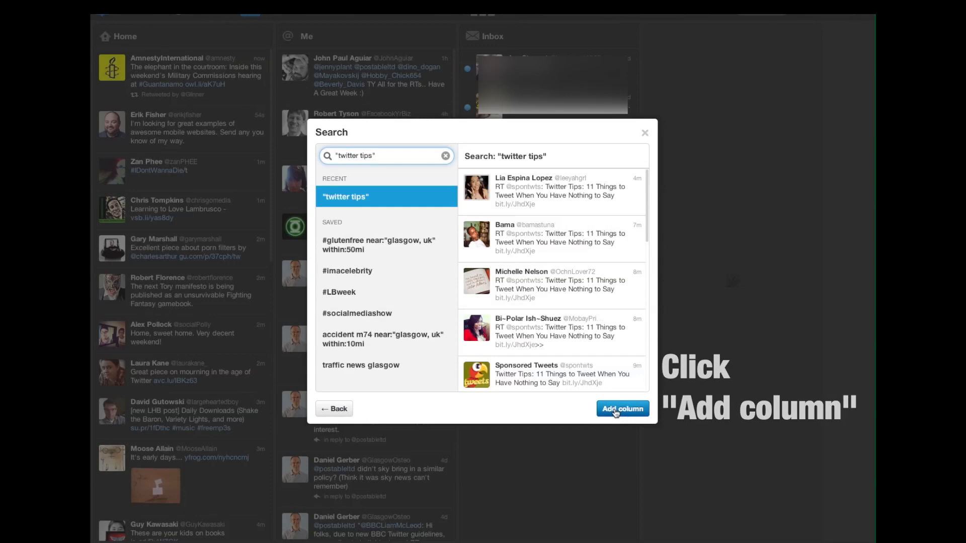
# - Add the "twitter tips" results as a column and close the search dialog
pyautogui.click(615, 411)
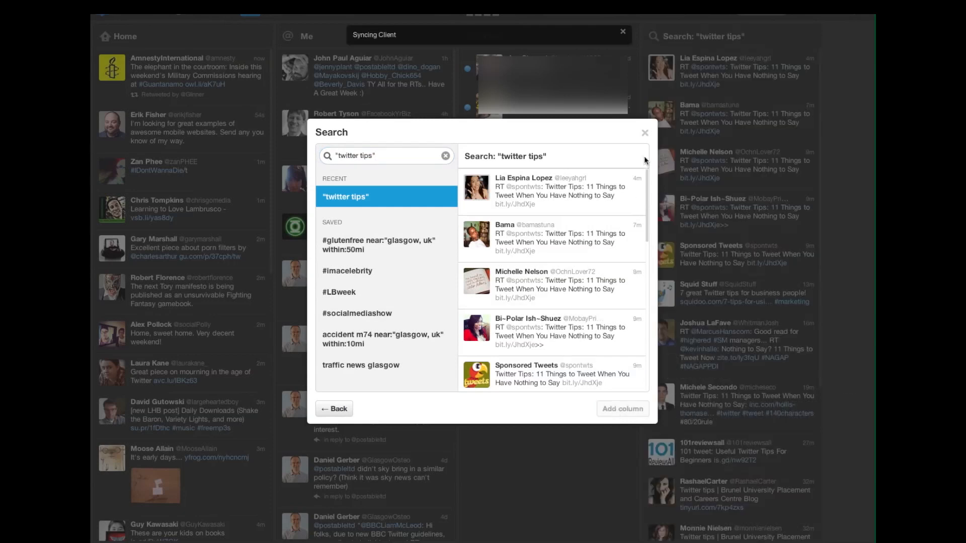
pyautogui.click(644, 133)
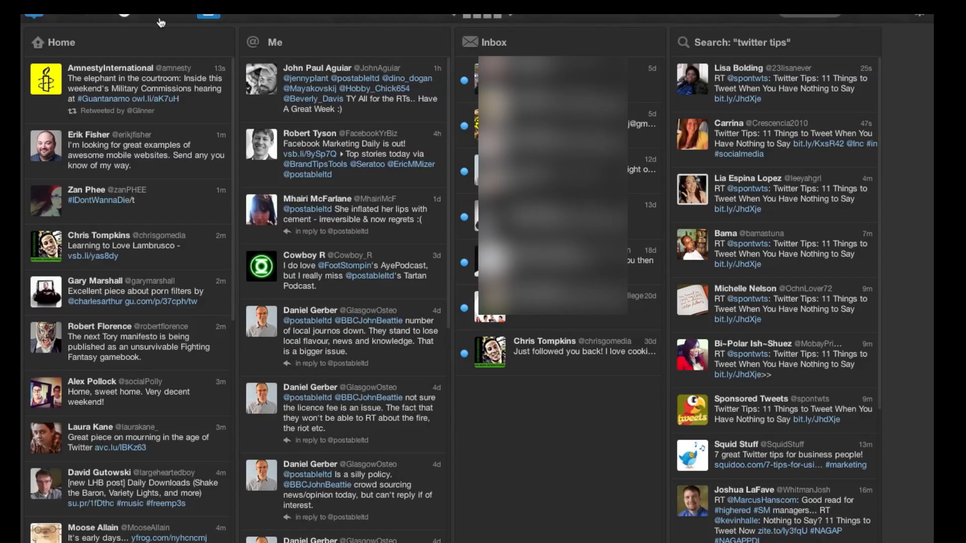
# - Add a Search column for "blogging tips", correcting a typo in the query
pyautogui.click(155, 16)
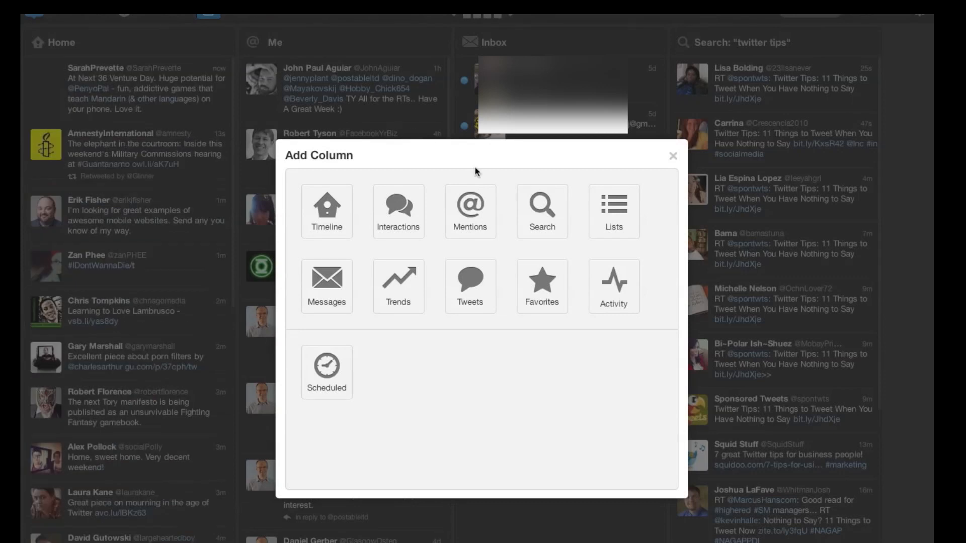
pyautogui.click(535, 208)
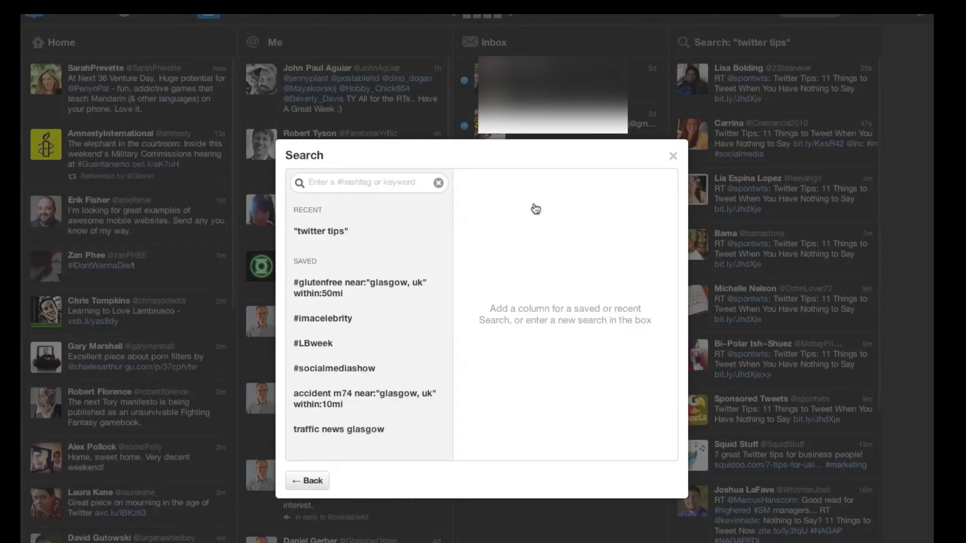
pyautogui.click(405, 184)
pyautogui.write('"blogging it')
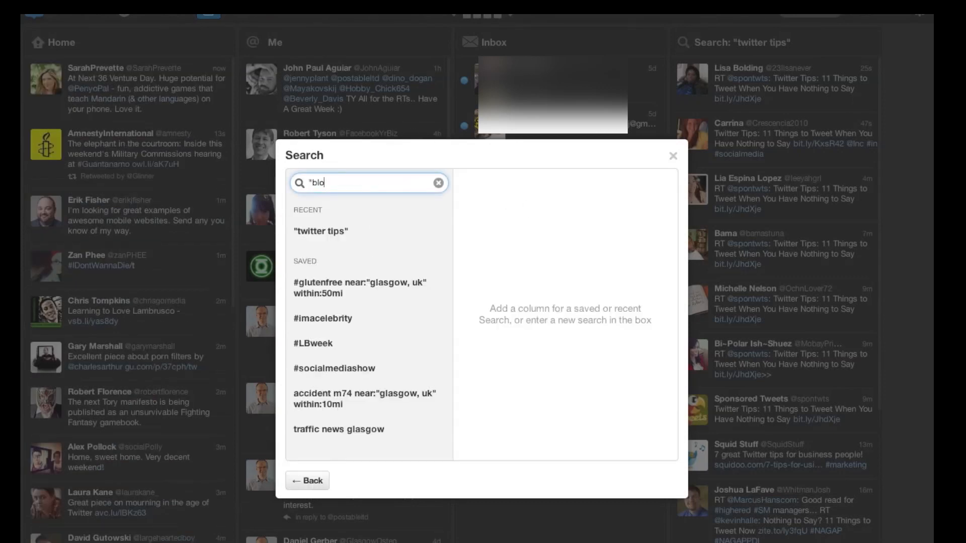
pyautogui.press('BackSpace')
pyautogui.press('BackSpace')
pyautogui.write('tip')
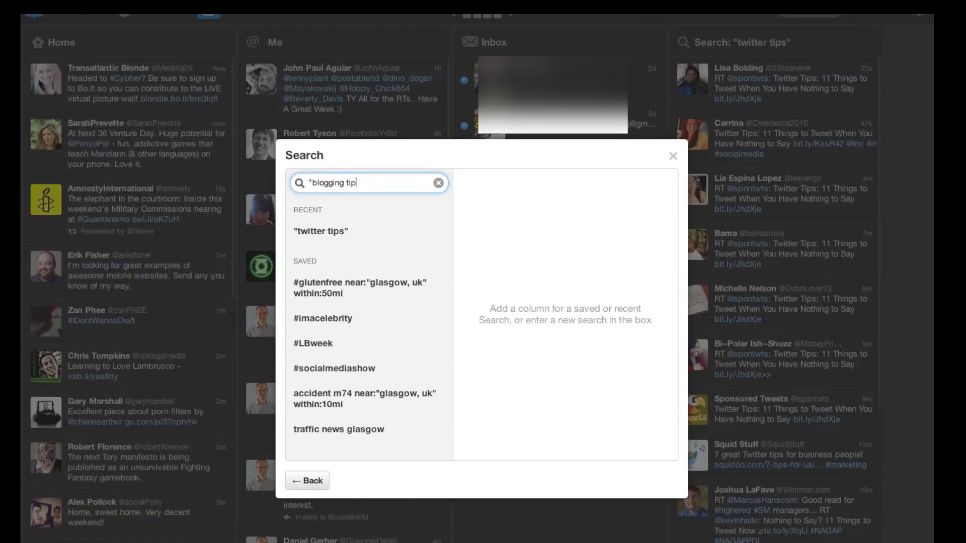
pyautogui.write('s"')
pyautogui.press('Return')
pyautogui.scroll(-3, 596, 273)
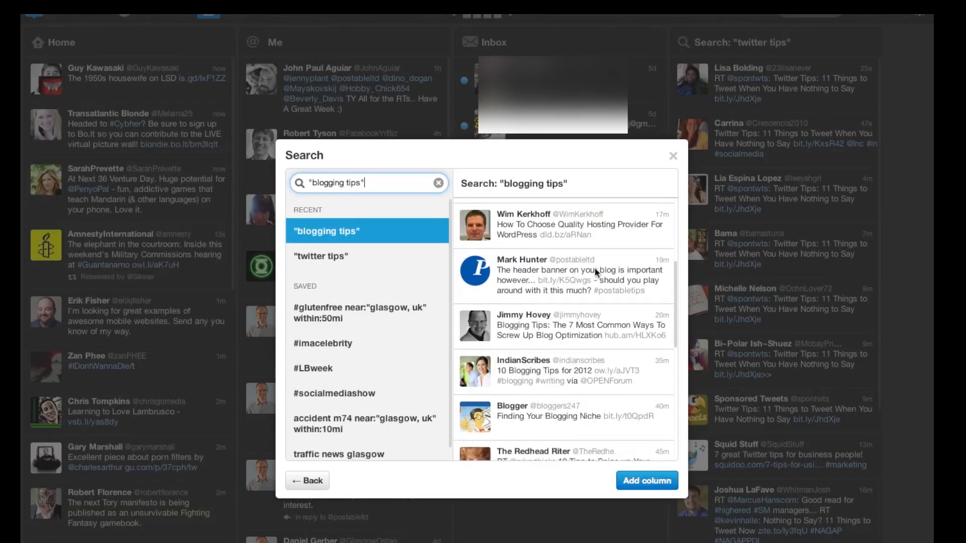
pyautogui.scroll(1, 595, 268)
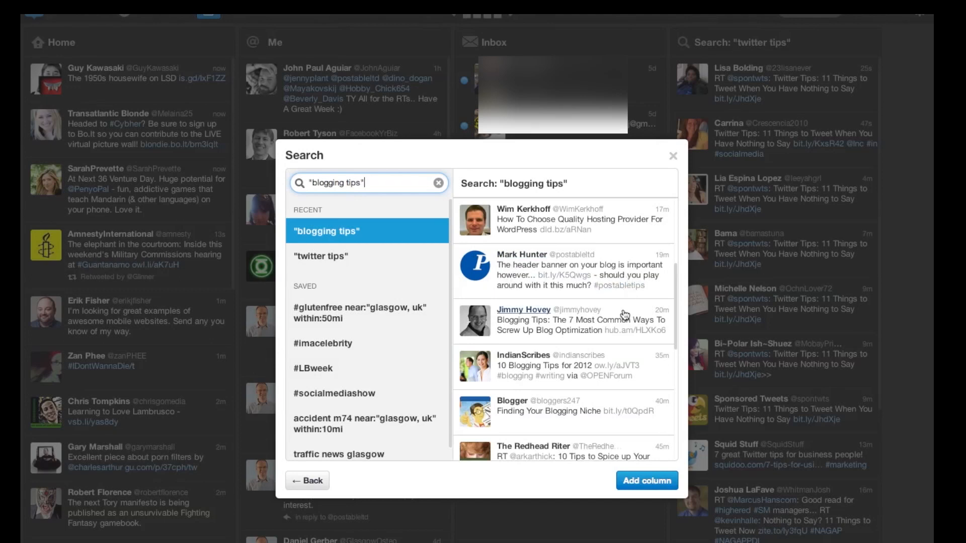
pyautogui.click(648, 481)
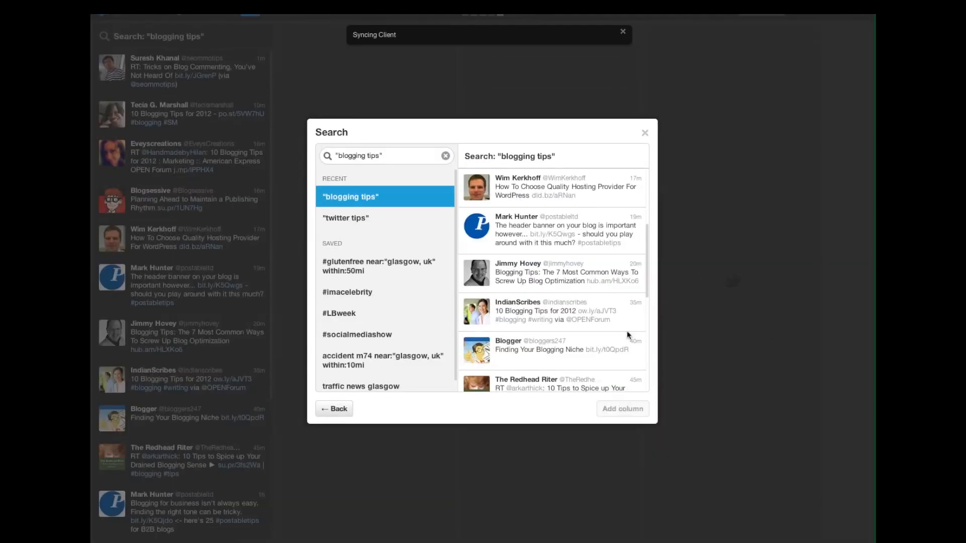
pyautogui.click(644, 133)
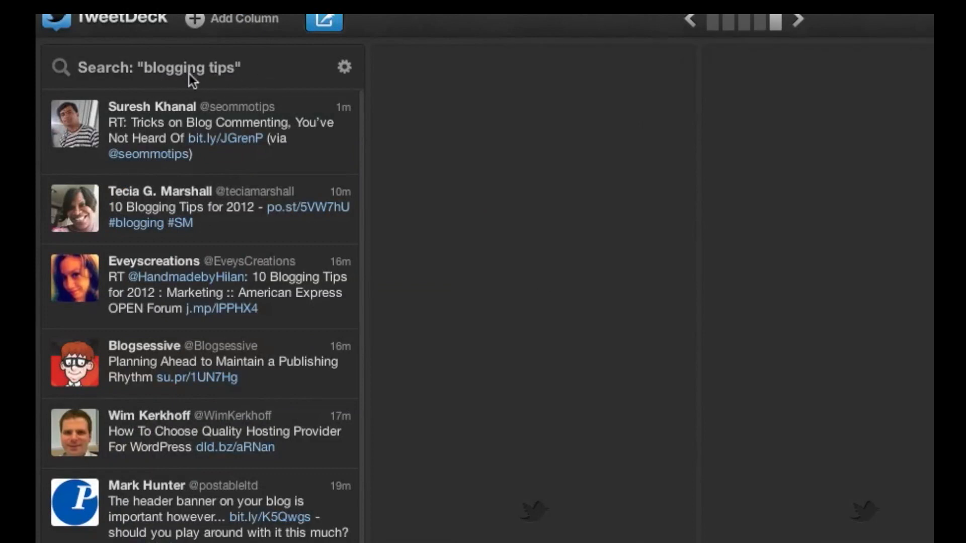
# - Add a Search column for #postabletips and return to the deck
pyautogui.click(193, 20)
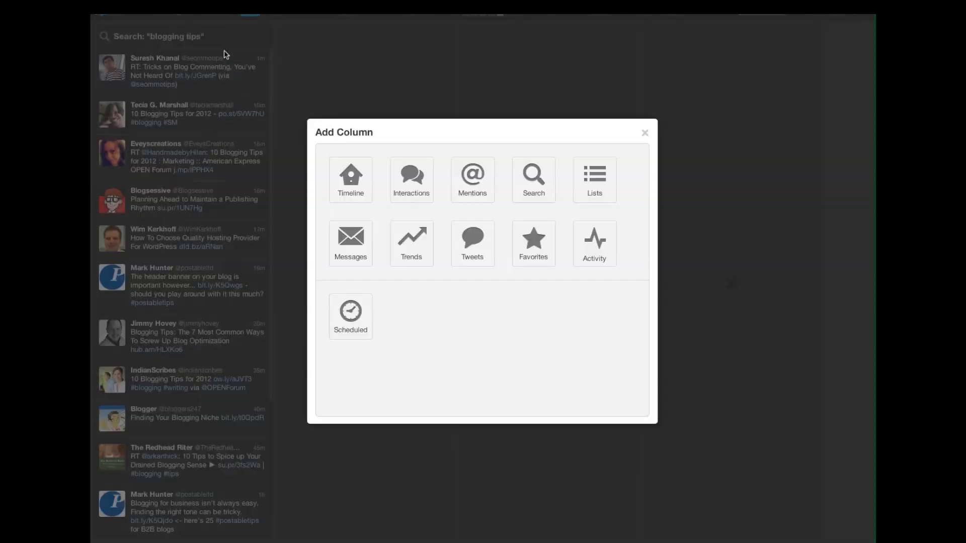
pyautogui.click(531, 180)
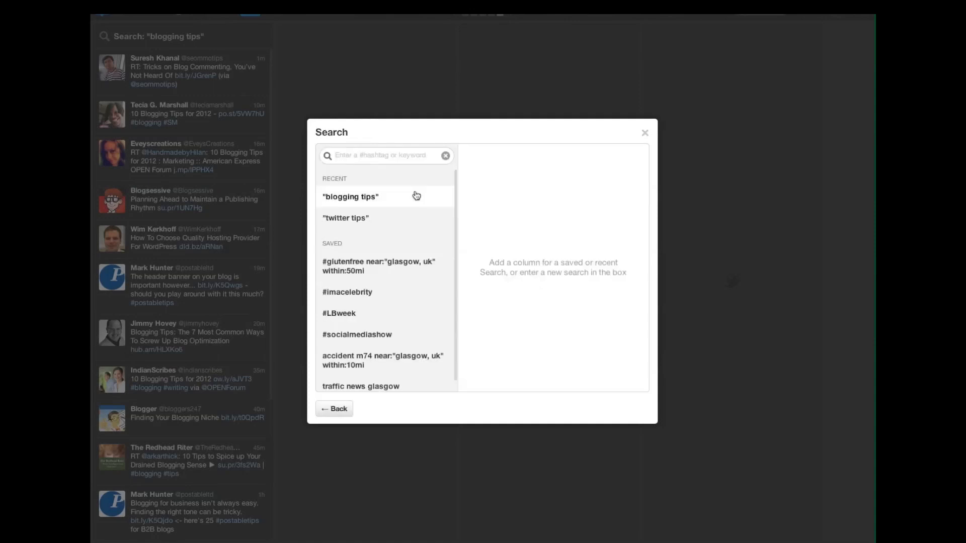
pyautogui.click(369, 157)
pyautogui.write('#')
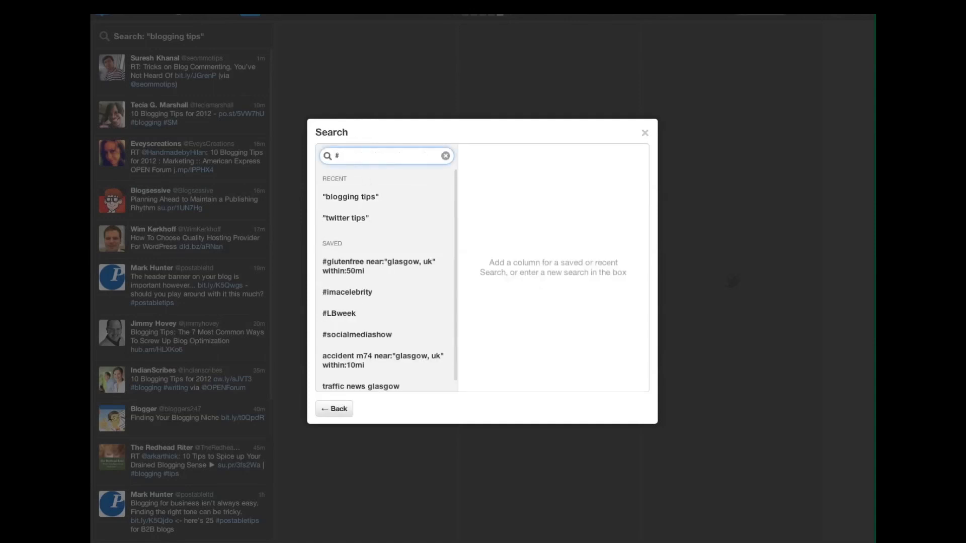
pyautogui.write('postabletips')
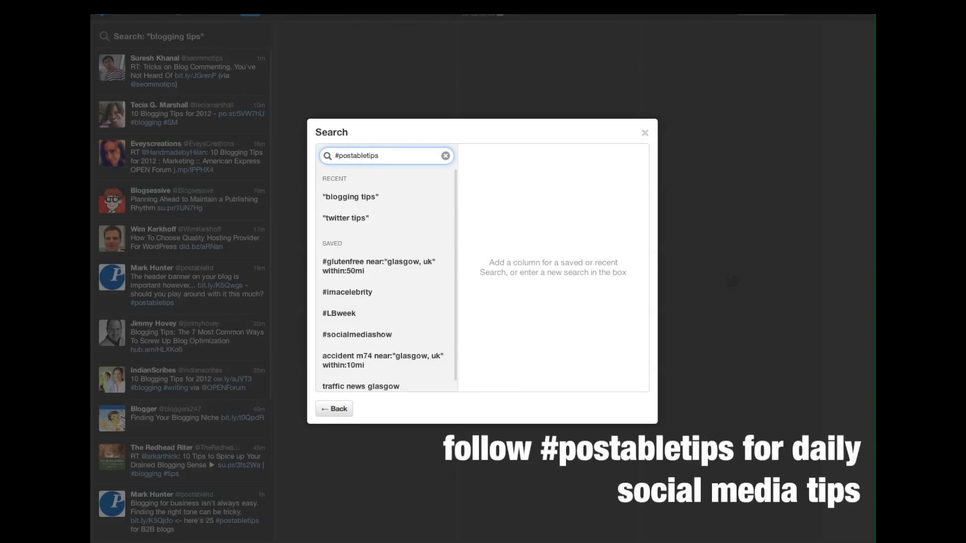
pyautogui.press('Return')
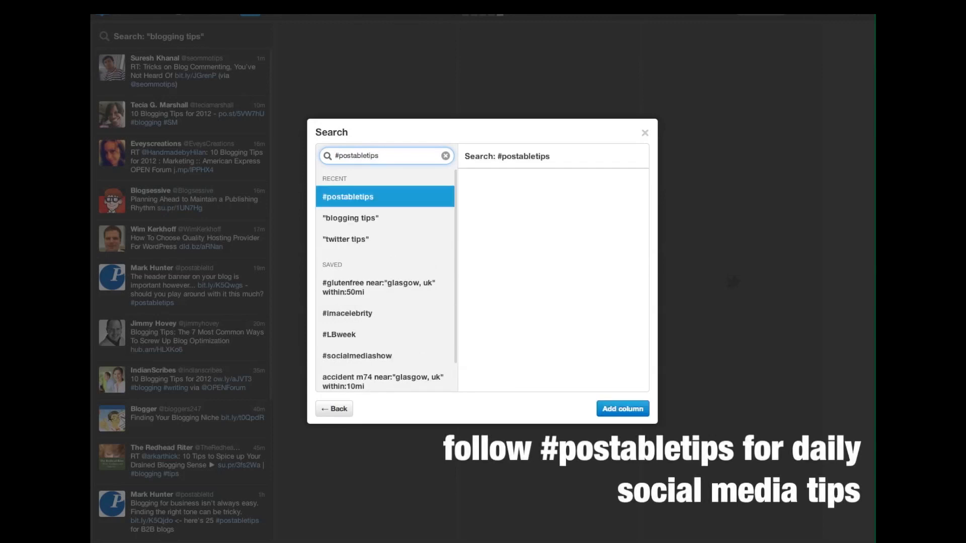
pyautogui.click(622, 409)
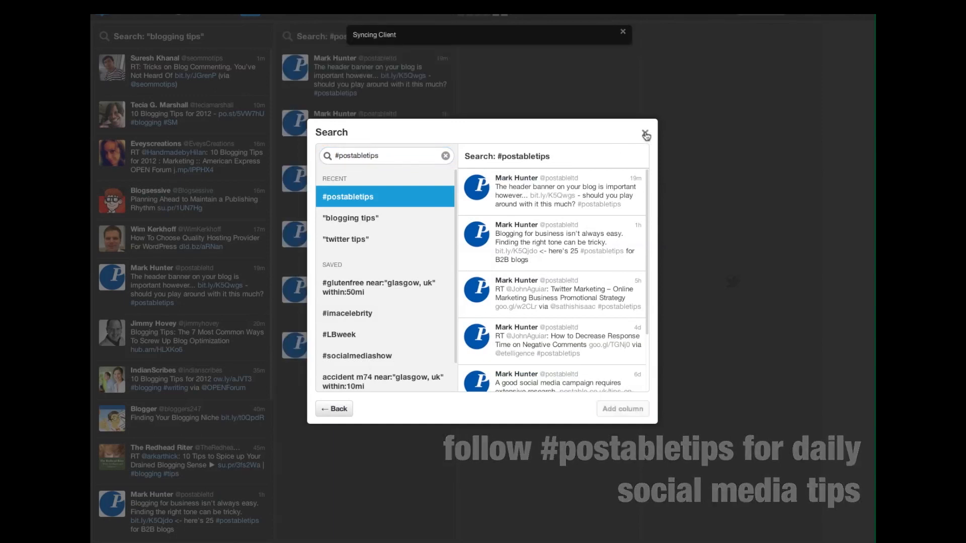
pyautogui.click(643, 137)
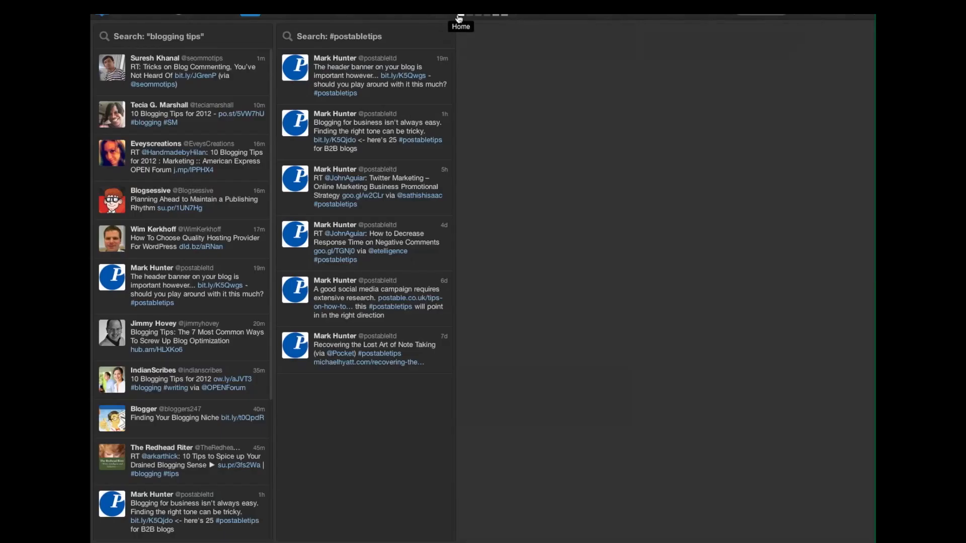
# - Jump to the Home column and back to the search columns, then open Add Column
pyautogui.click(438, 19)
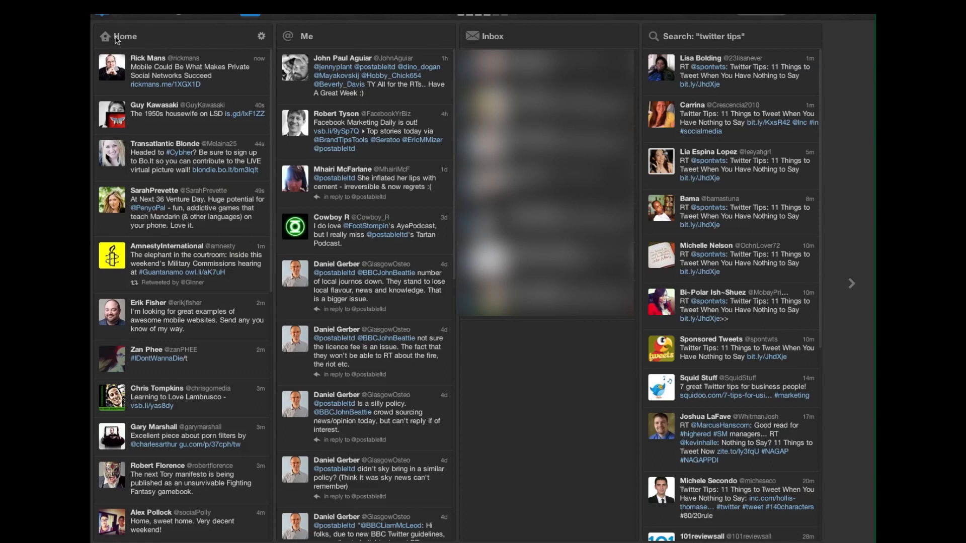
pyautogui.scroll(-2, 190, 119)
pyautogui.scroll(1, 175, 94)
pyautogui.click(496, 17)
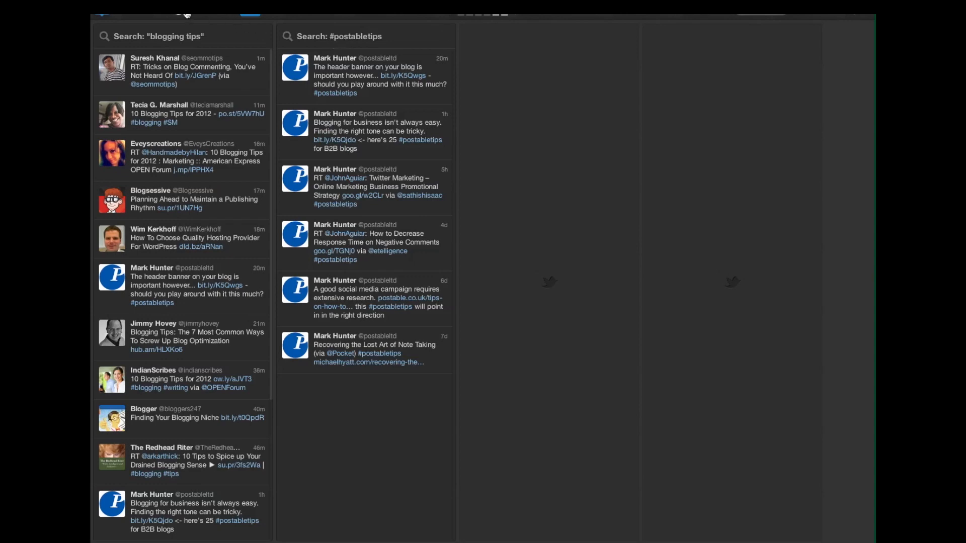
pyautogui.click(186, 15)
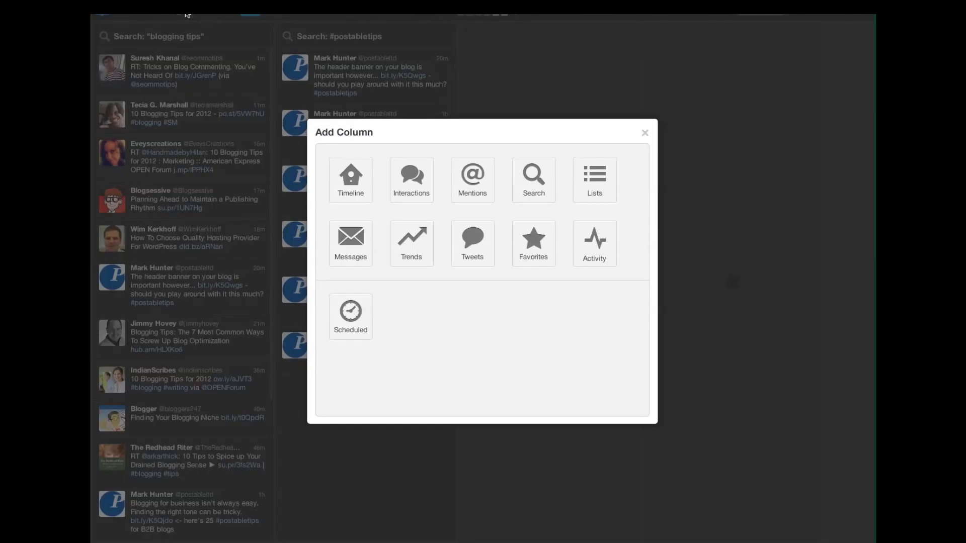
# - Search "using facebook for business", review the results, and add them as a column
pyautogui.click(545, 182)
pyautogui.click(408, 154)
pyautogui.write('using facebook for business')
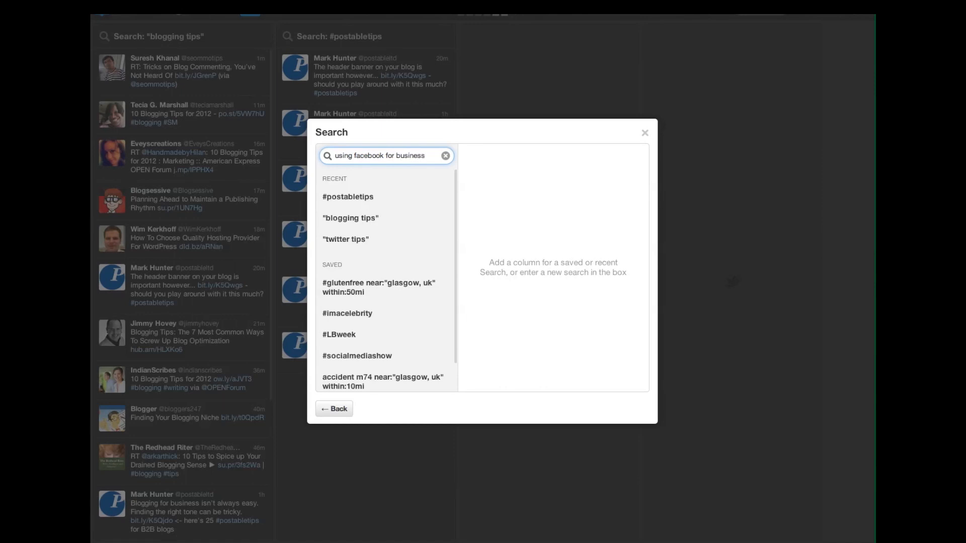
pyautogui.press('Return')
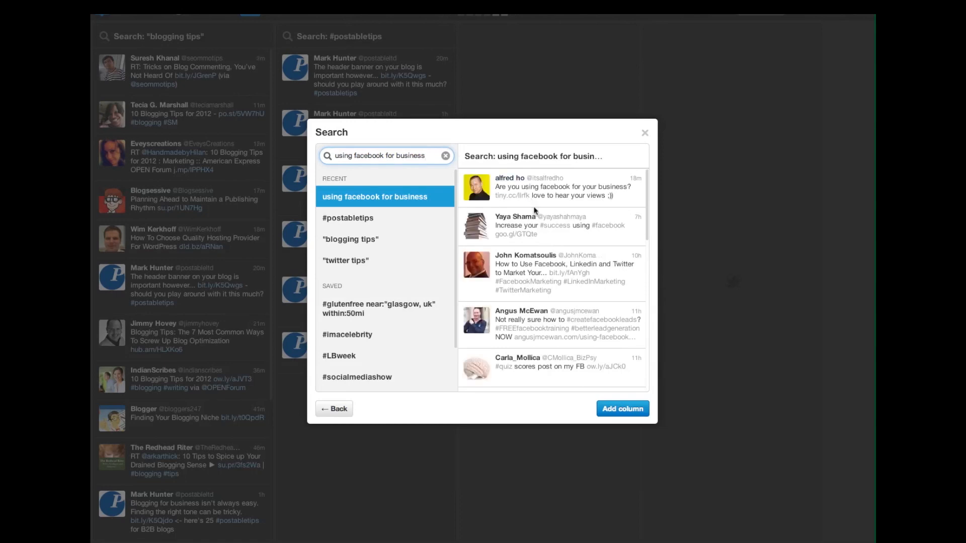
pyautogui.scroll(-3, 549, 231)
pyautogui.scroll(-3, 549, 235)
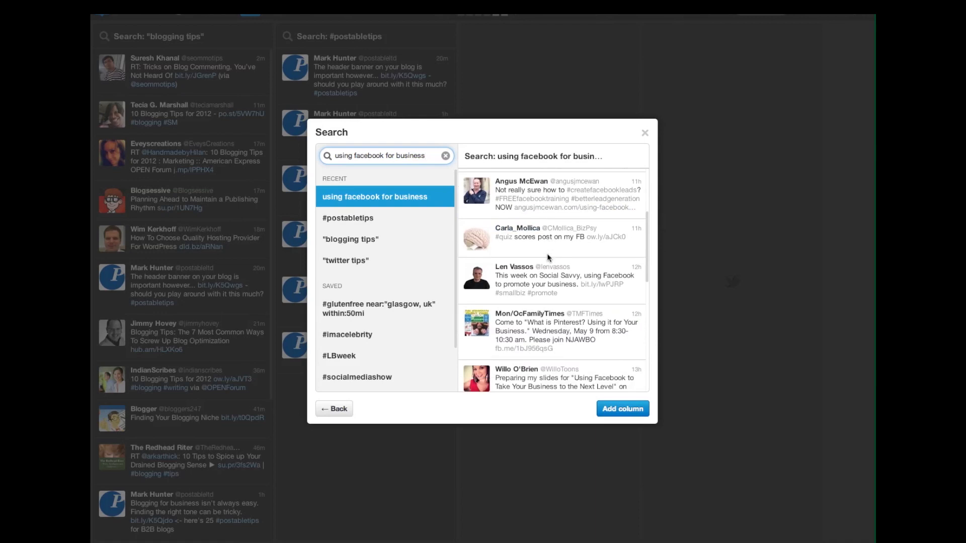
pyautogui.scroll(-3, 548, 258)
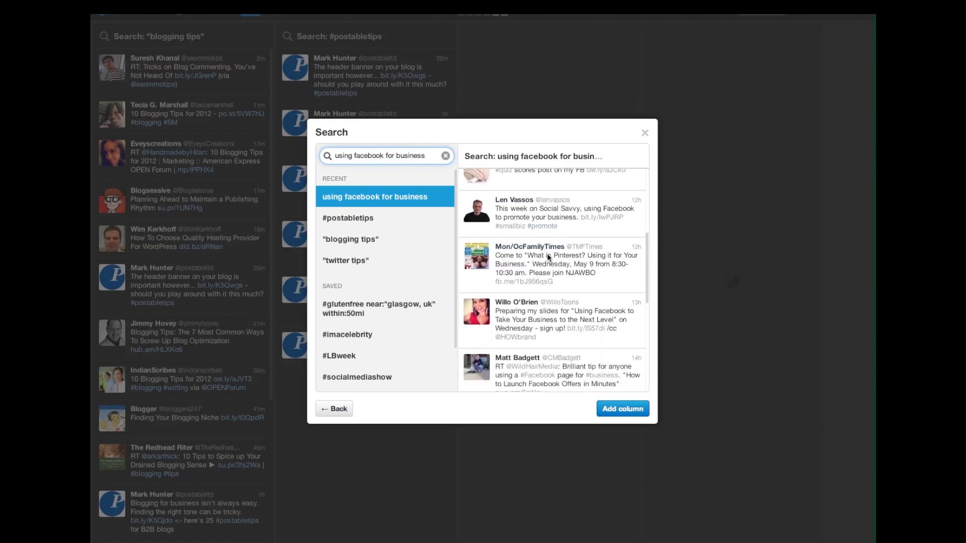
pyautogui.click(622, 409)
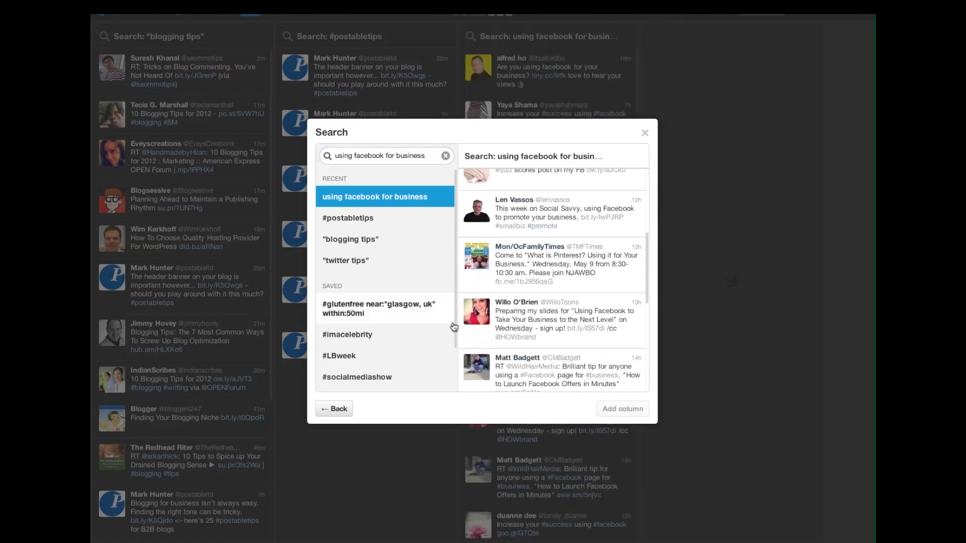
pyautogui.click(644, 133)
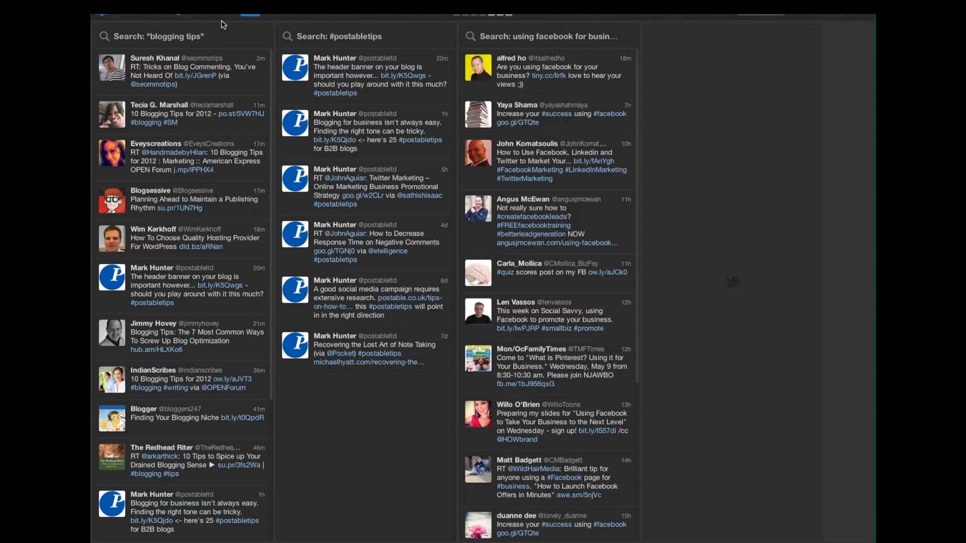
pyautogui.moveTo(204, 60)
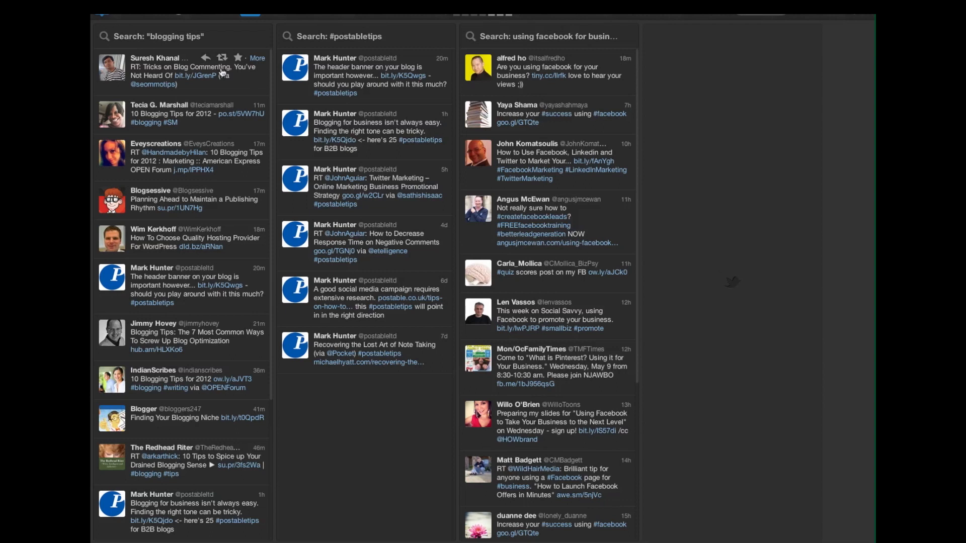